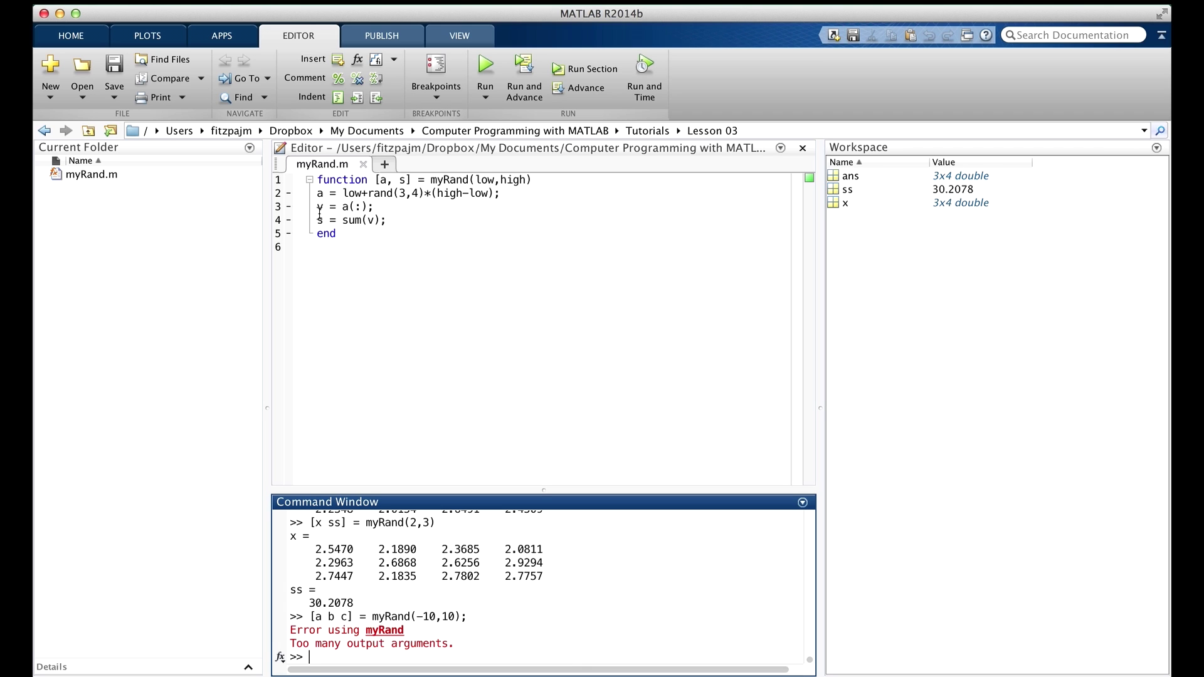
# - Delete the 'v = a(:);' line and select 'sum(v);' to replace it with sumAllElements(a)
pyautogui.moveTo(318, 209); pyautogui.dragTo(389, 206)
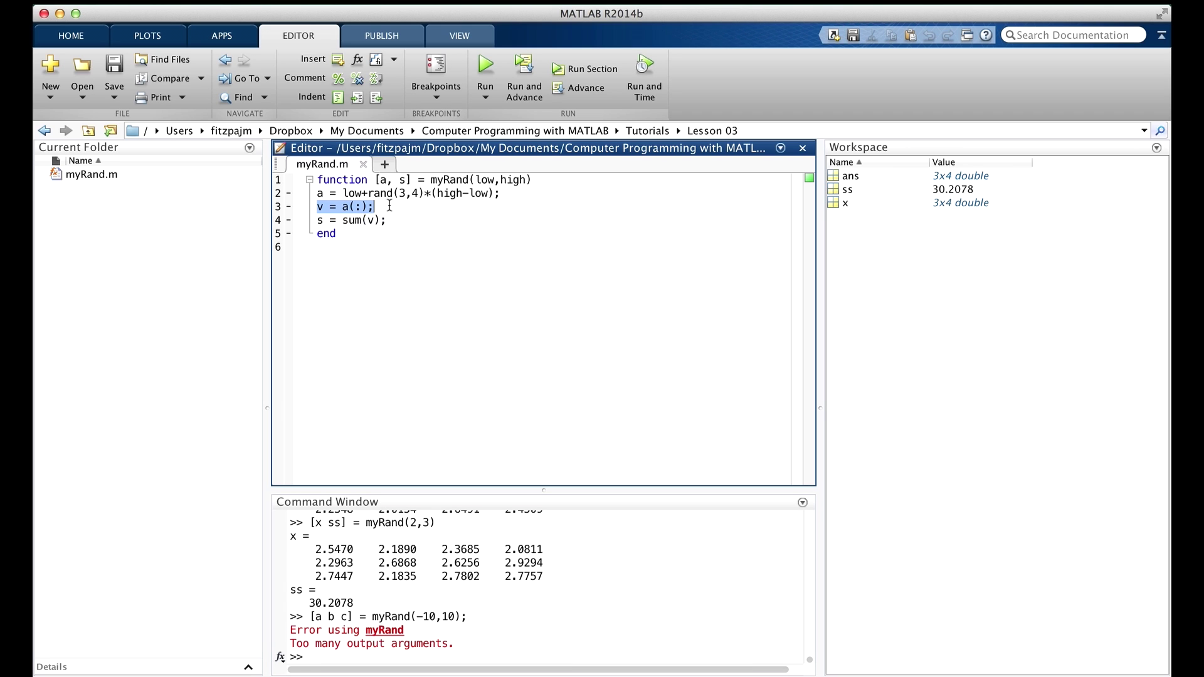
pyautogui.press('BackSpace')
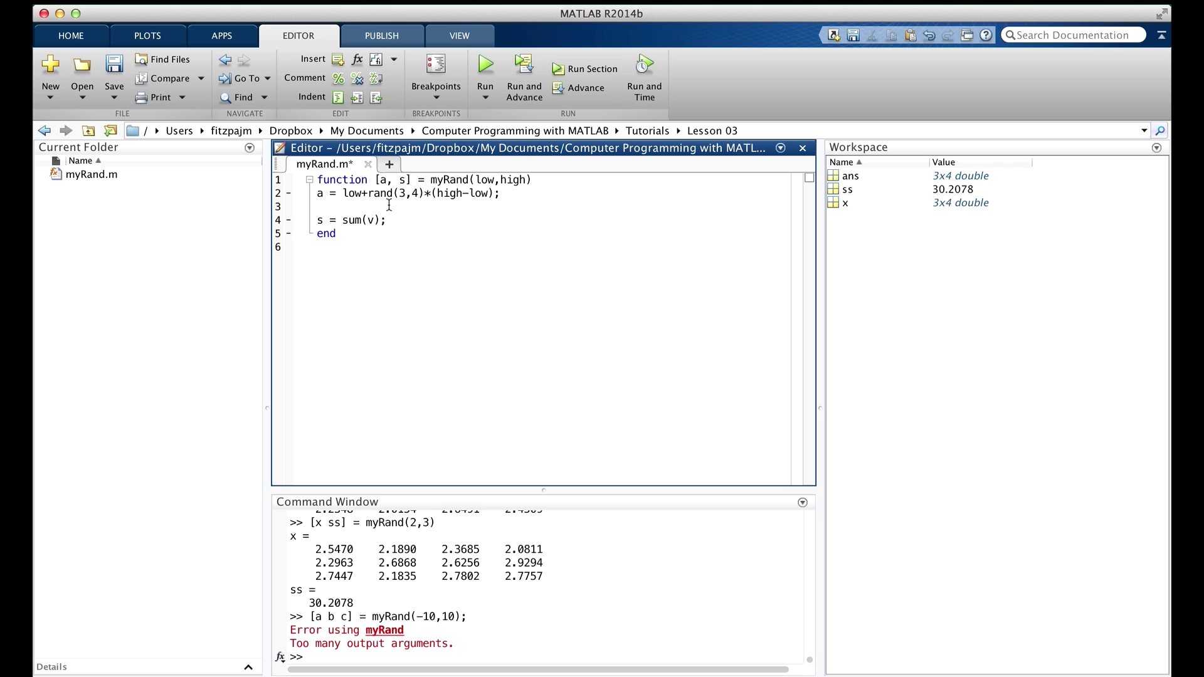
pyautogui.press('BackSpace')
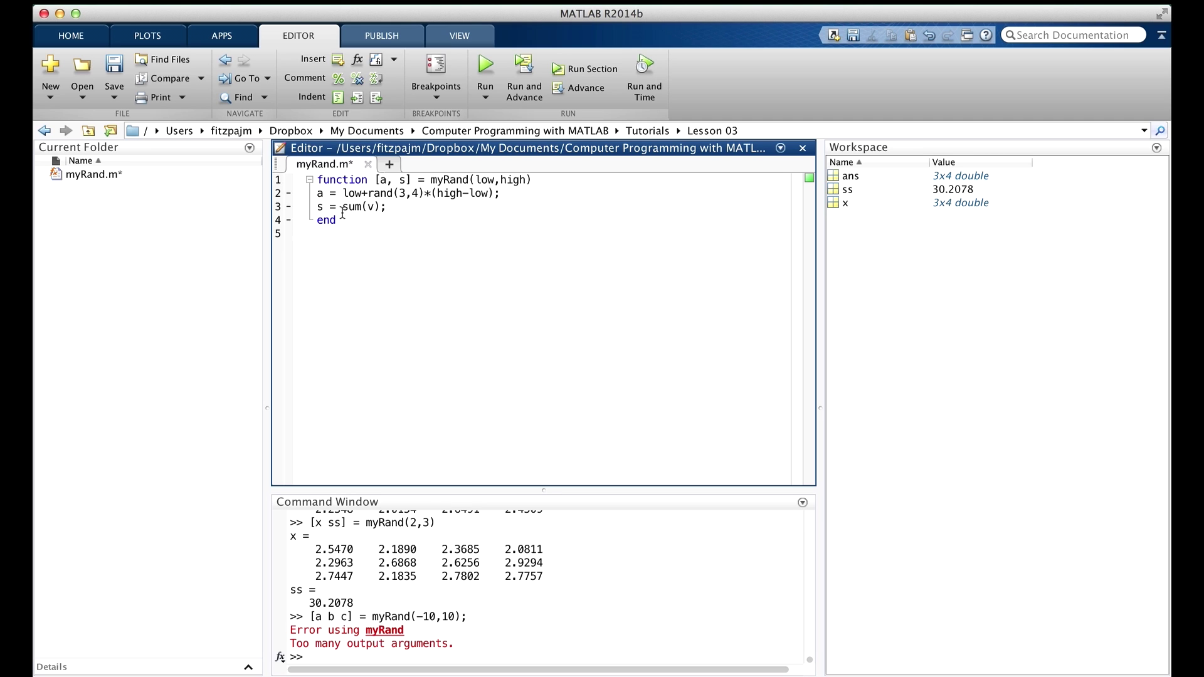
pyautogui.moveTo(341, 207); pyautogui.dragTo(394, 209)
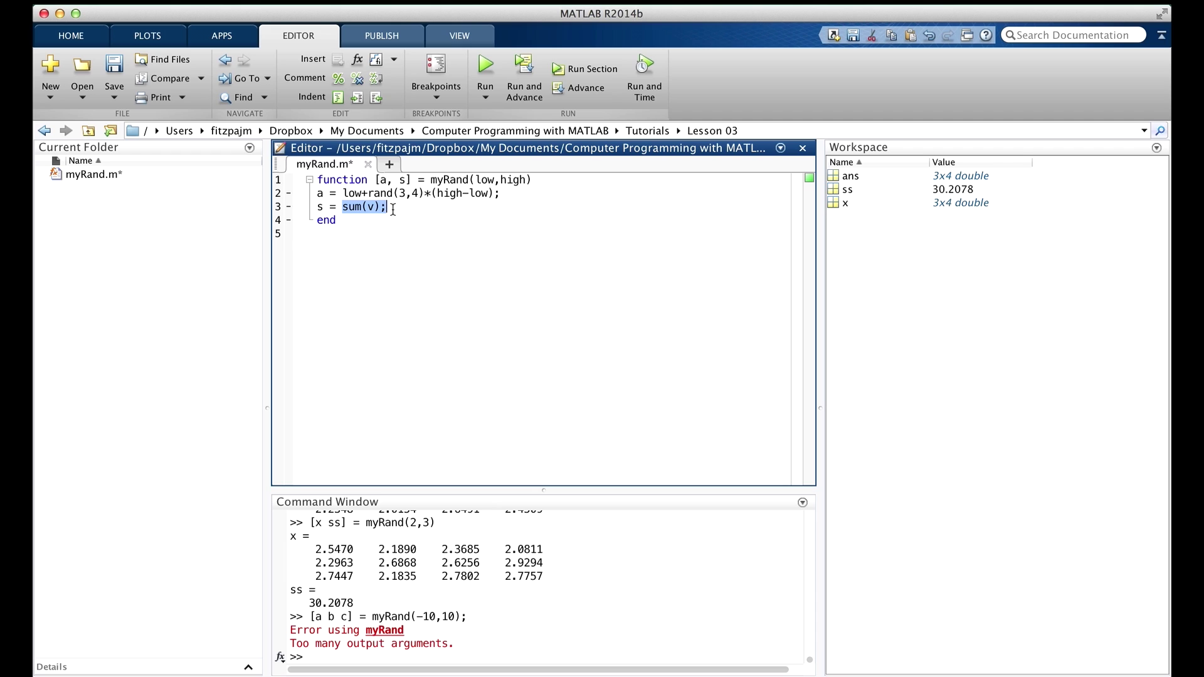
pyautogui.write('sum')
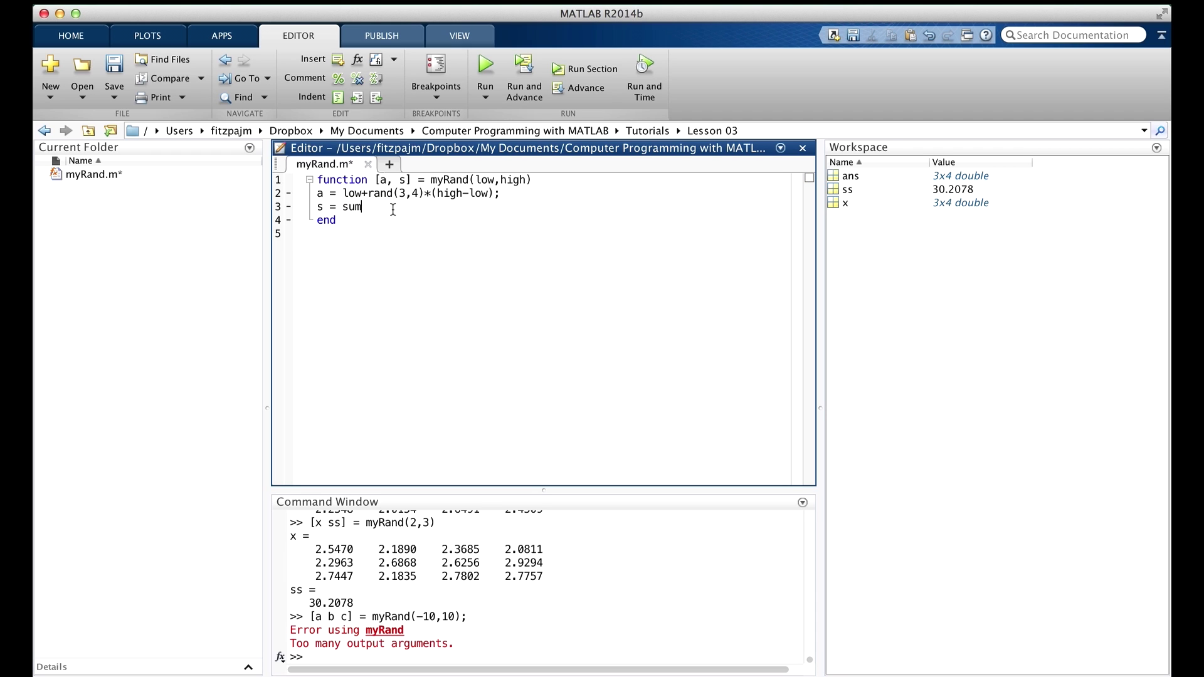
pyautogui.write('AllEle')
pyautogui.write('ment')
pyautogui.write('s(a);')
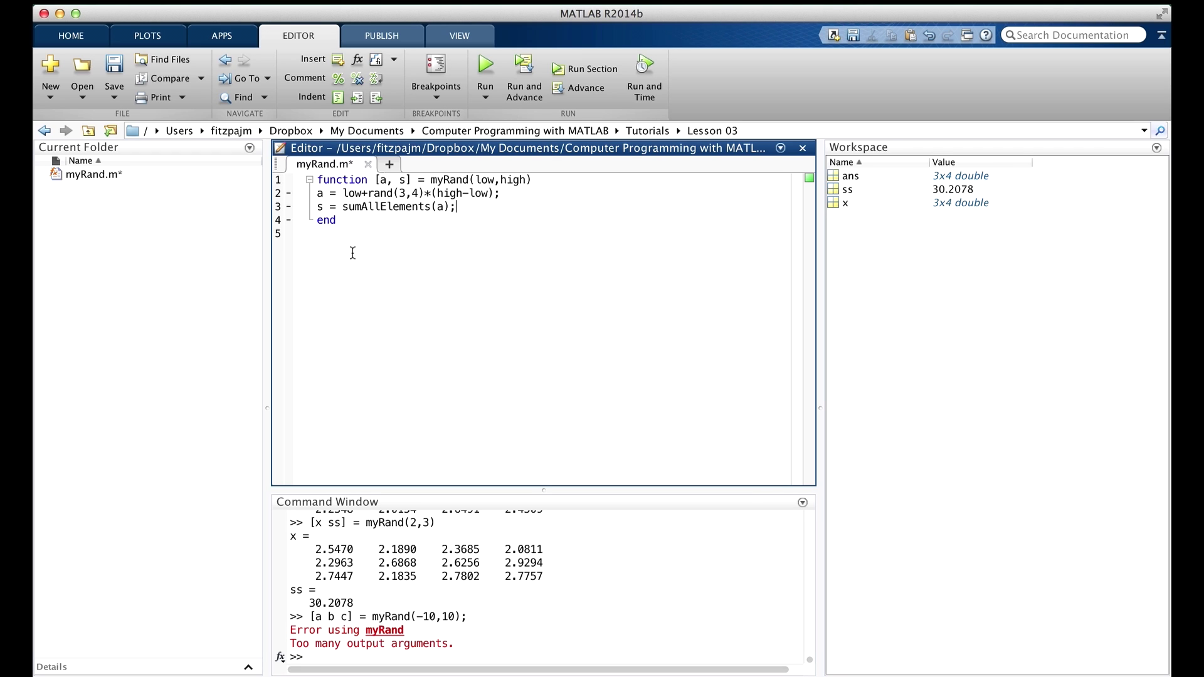
# - Replace the closing end with local function 'summa = sumAllElements(M)' flattening M and summing it
pyautogui.click(344, 220)
pyautogui.press('BackSpace')
pyautogui.press('BackSpace')
pyautogui.press('BackSpace')
pyautogui.press('Return')
pyautogui.write('function')
pyautogui.write(' summa')
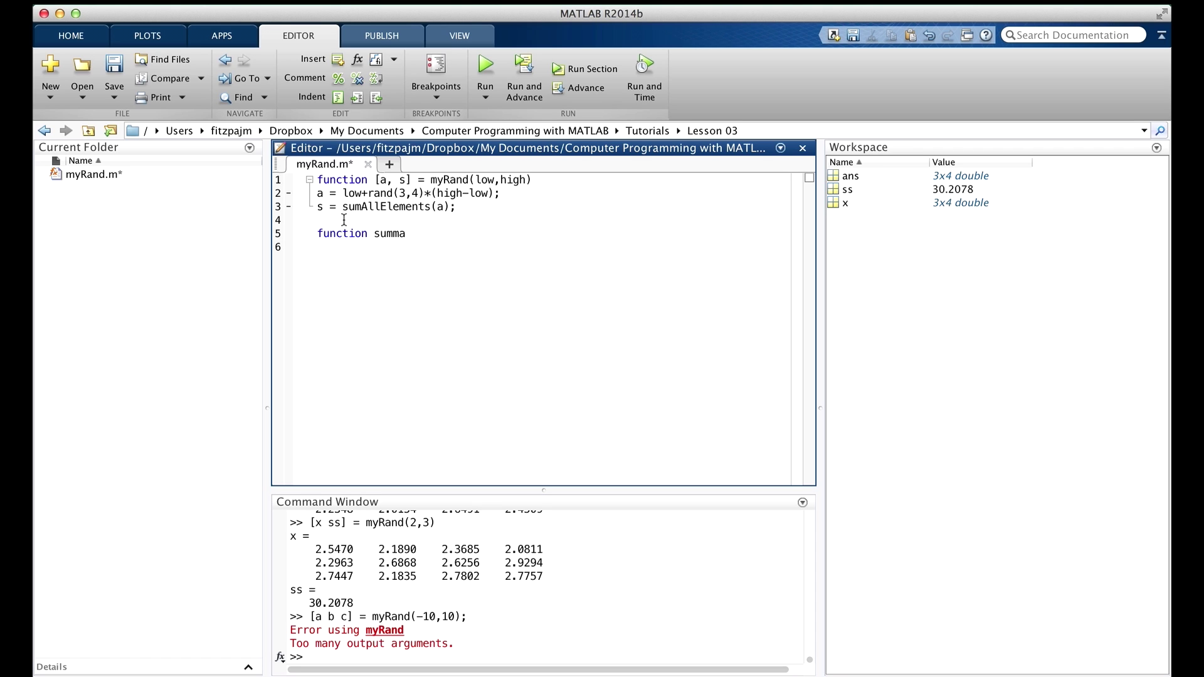
pyautogui.write(' = sum')
pyautogui.write('AllElements(M)')
pyautogui.press('Return')
pyautogui.write('v = ')
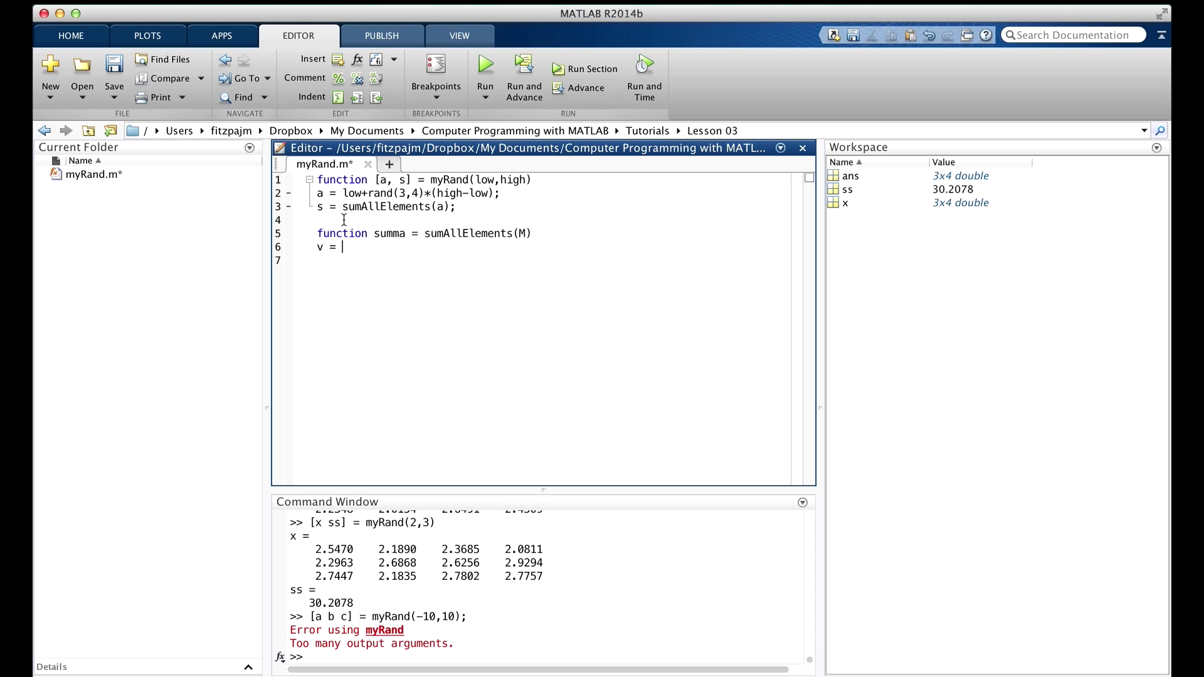
pyautogui.write('M(:);')
pyautogui.press('Return')
pyautogui.write('summa = sum(v);')
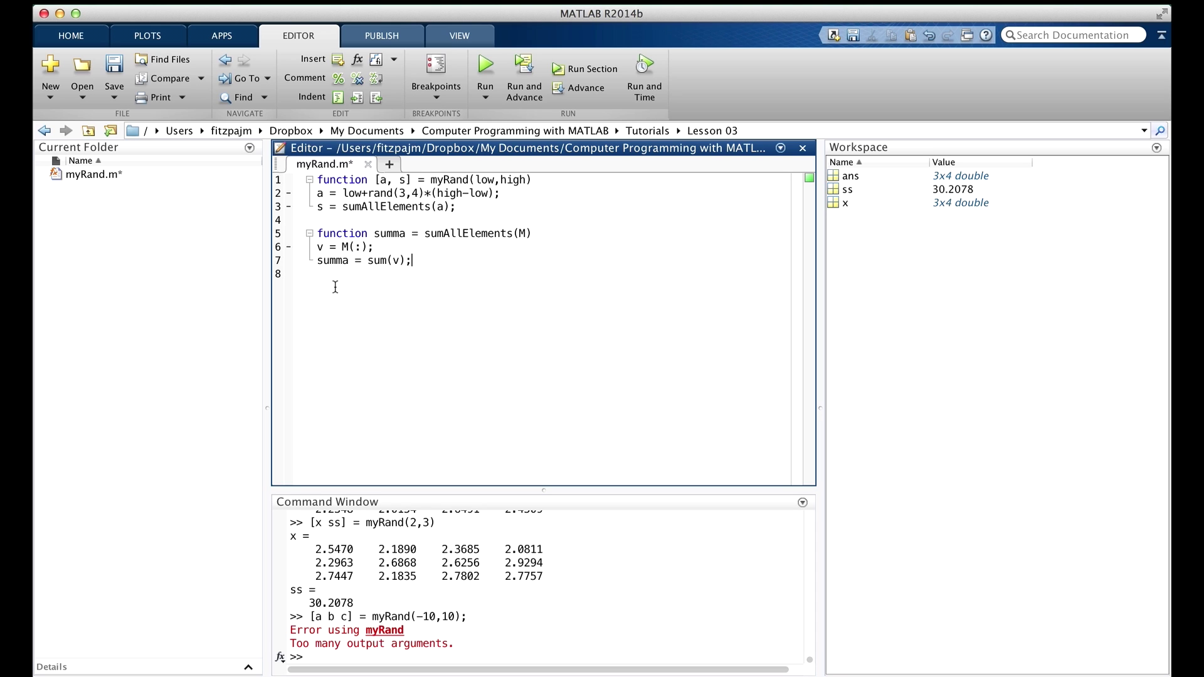
# - Remove the trailing empty line and save myRand.m
pyautogui.press('Delete')
pyautogui.press('super+s')
pyautogui.click(650, 640)
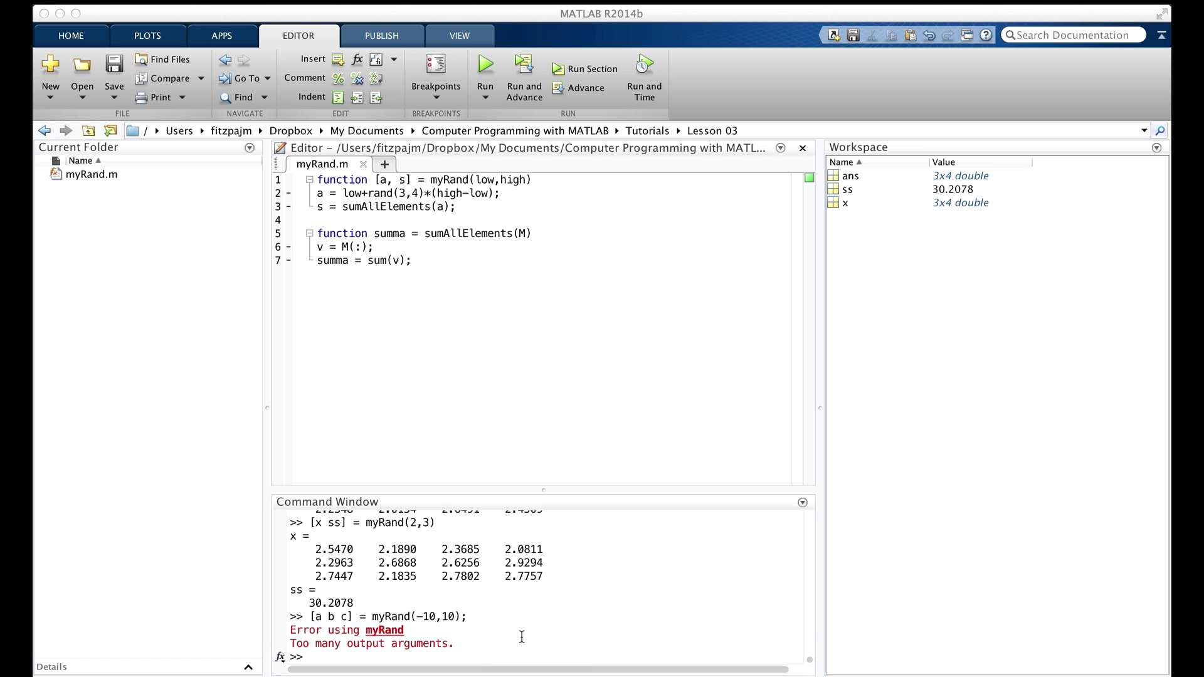
# - Rerun '[x ss] = myRand(2,3)', getting a new 3x4 matrix and ss = 30.6749
pyautogui.click(522, 638)
pyautogui.write('[')
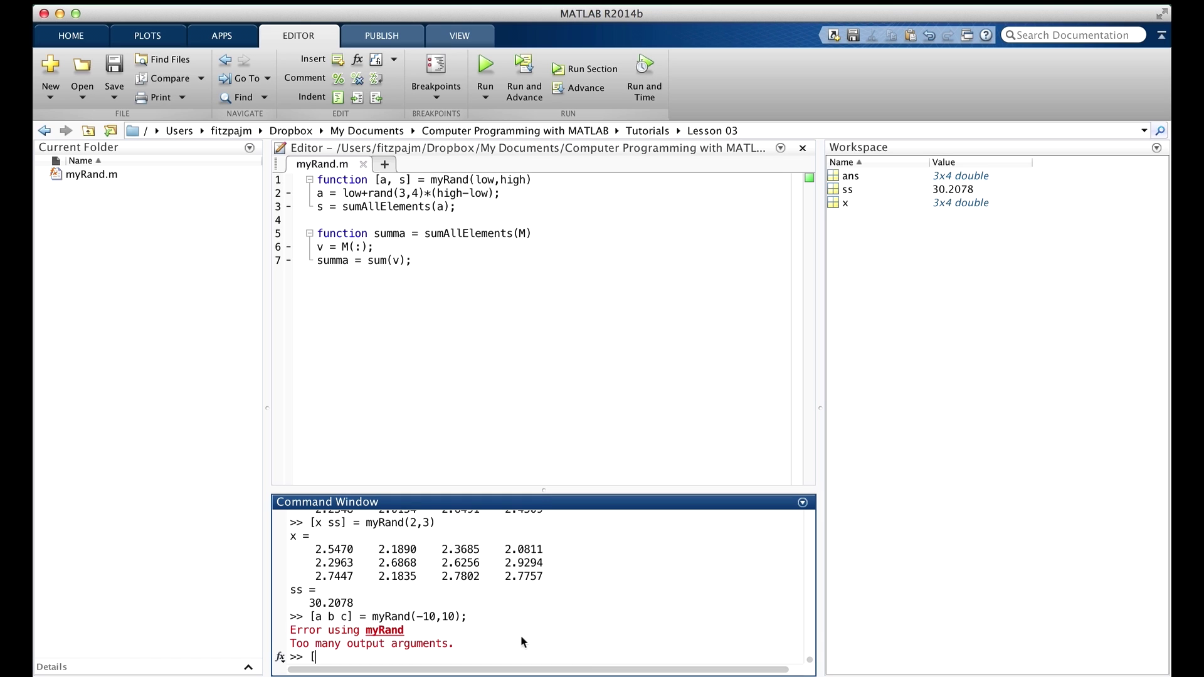
pyautogui.write('x ss')
pyautogui.write('] = ')
pyautogui.write('myRand')
pyautogui.write('(2,3)')
pyautogui.press('Return')
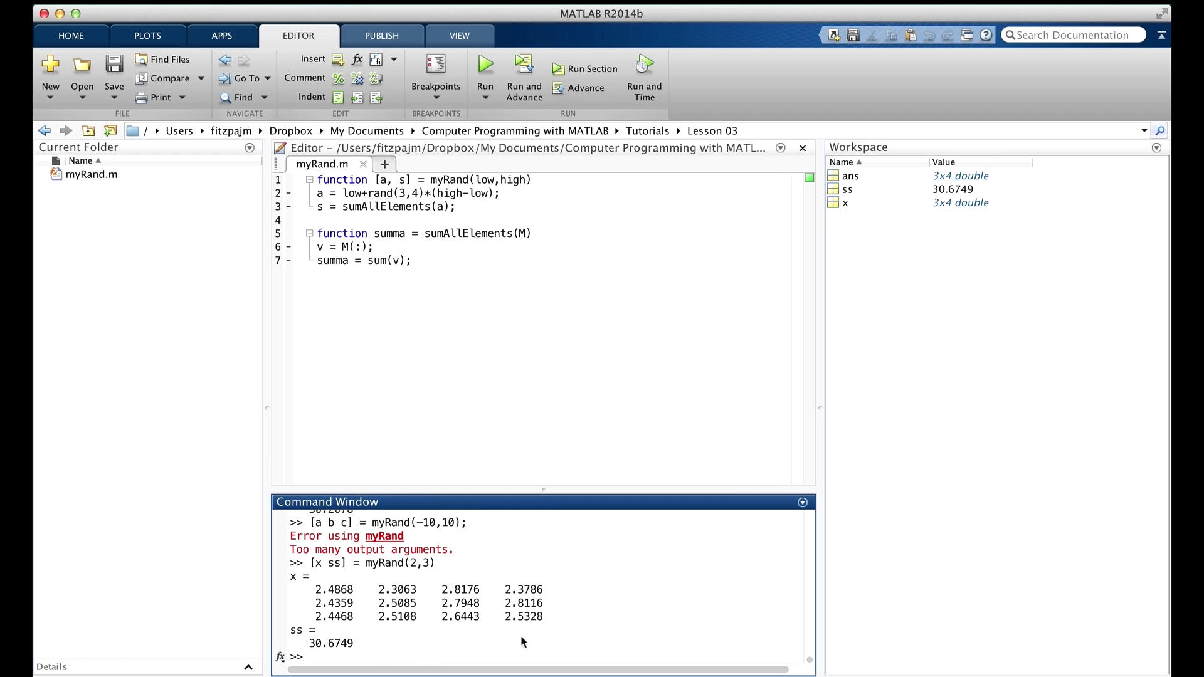
pyautogui.click(597, 637)
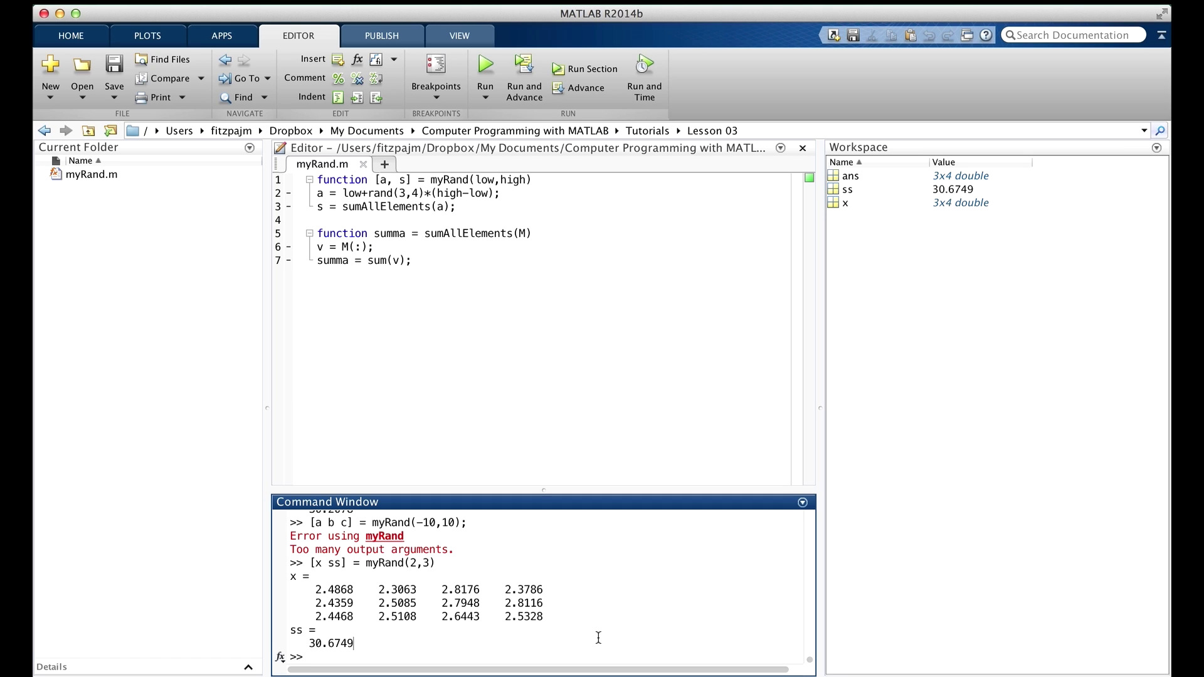